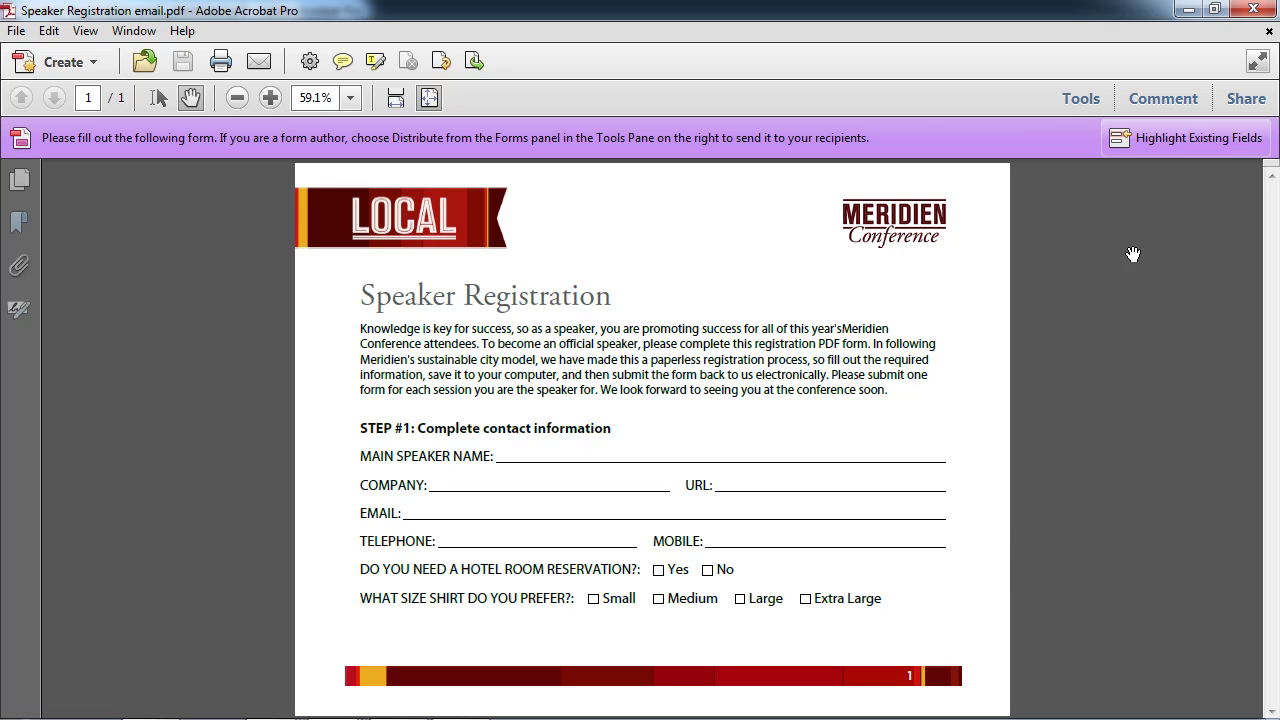
# Highlight the form's fillable fields in light blue and show the Forms tools panel.
pyautogui.click(1154, 140)
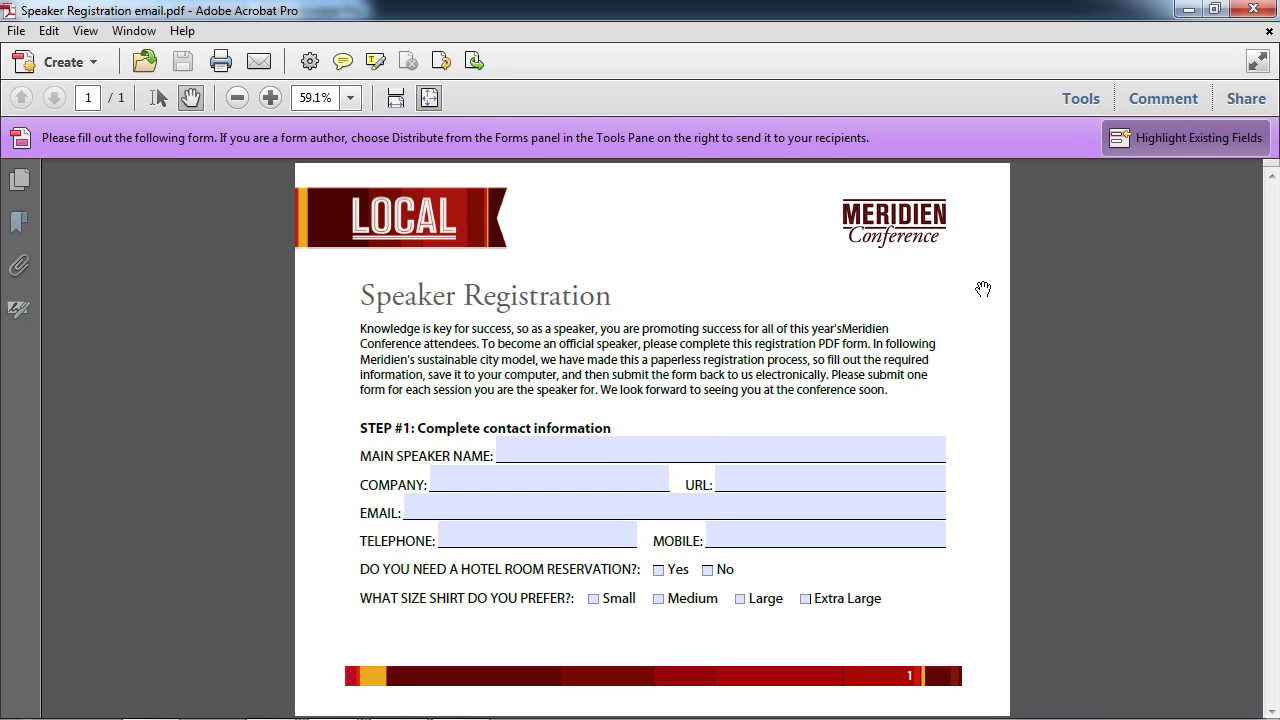
pyautogui.click(568, 450)
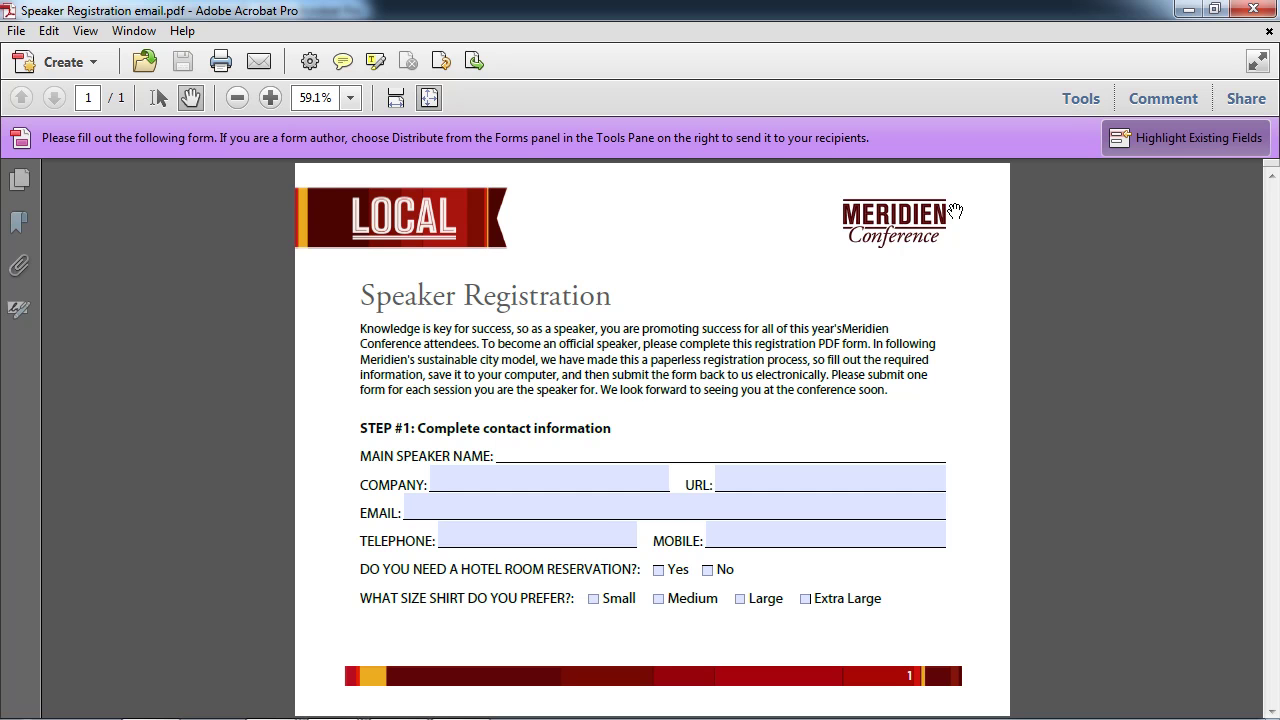
pyautogui.click(1079, 99)
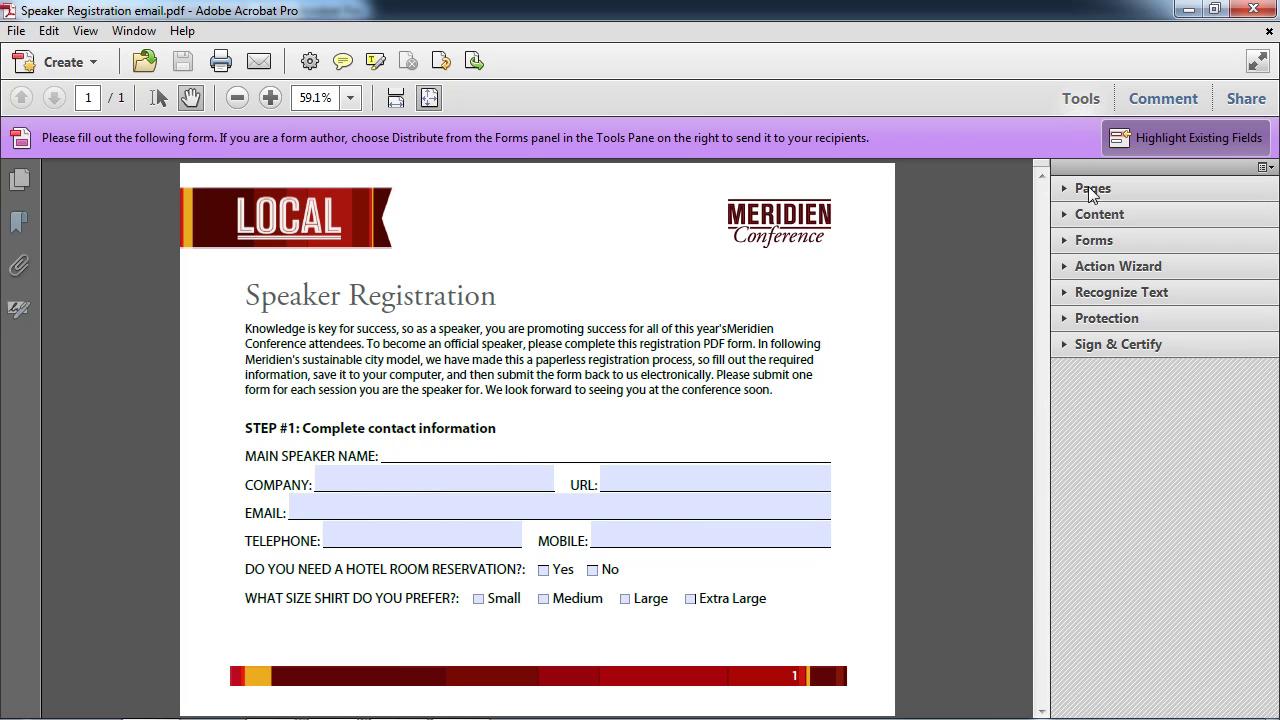
pyautogui.click(1068, 244)
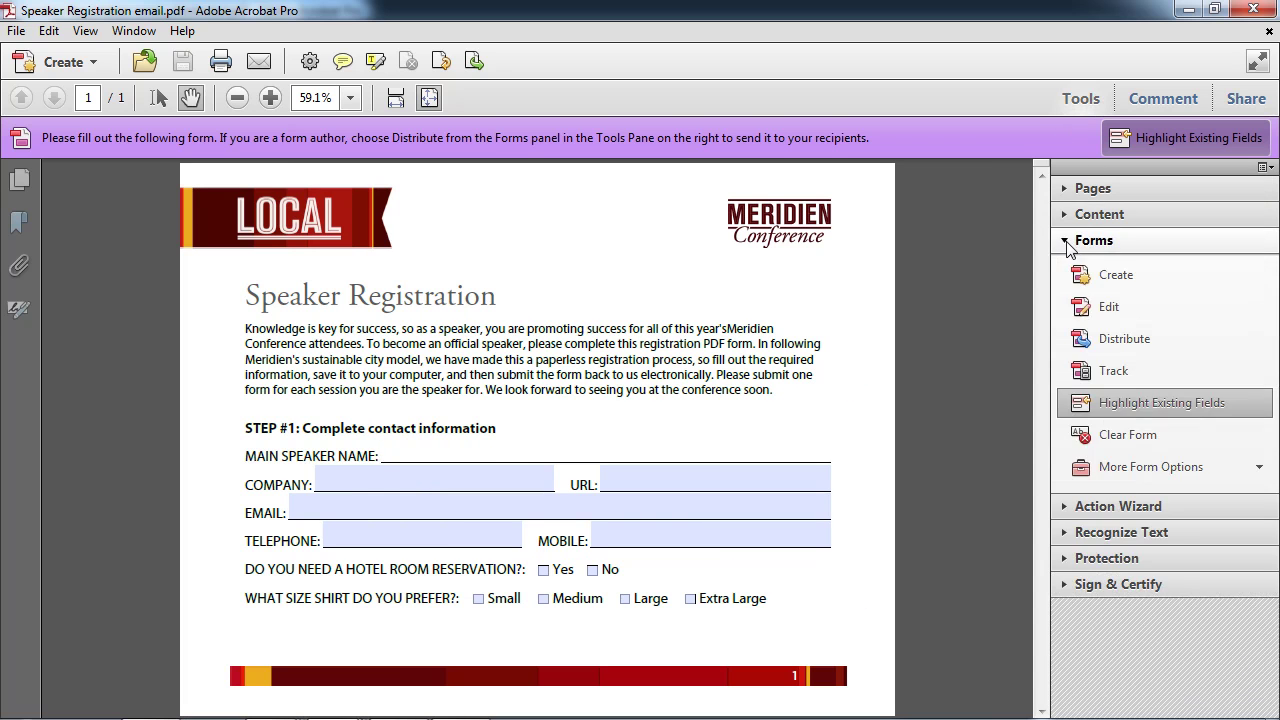
# Launch Distribute Form, try the internal-server collection option, then return to the collection-method step.
pyautogui.click(1104, 343)
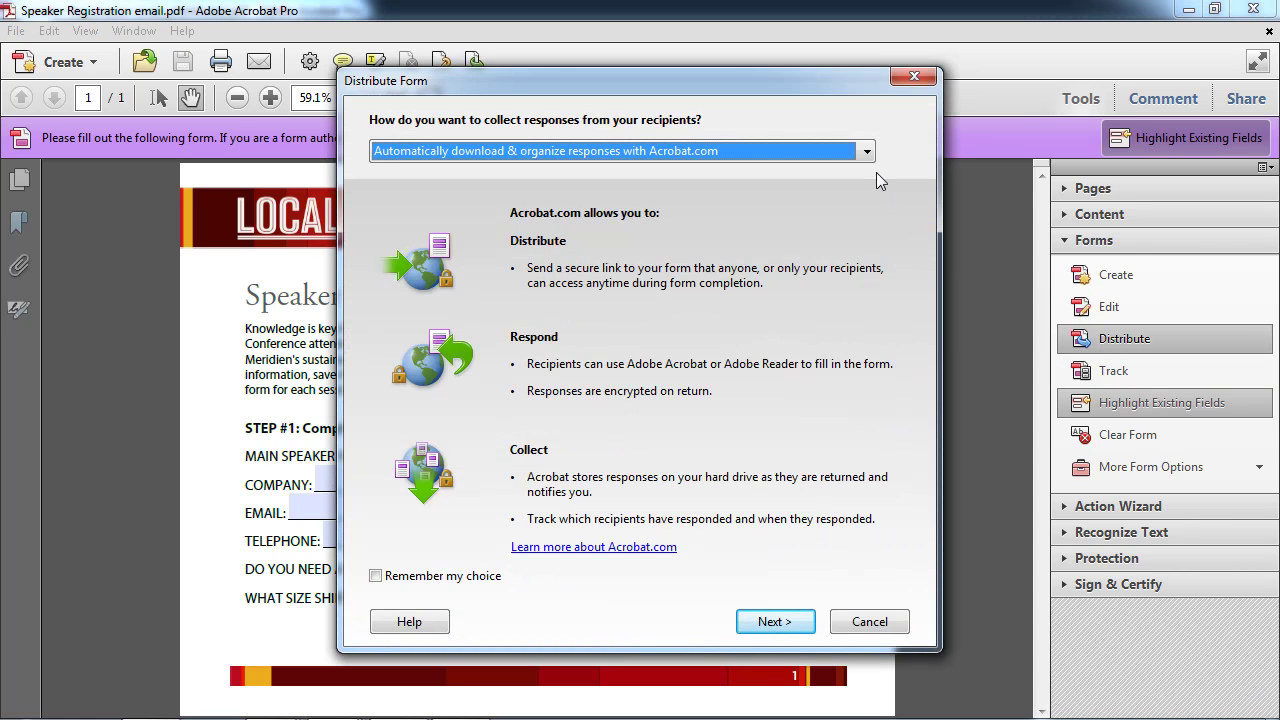
pyautogui.click(867, 152)
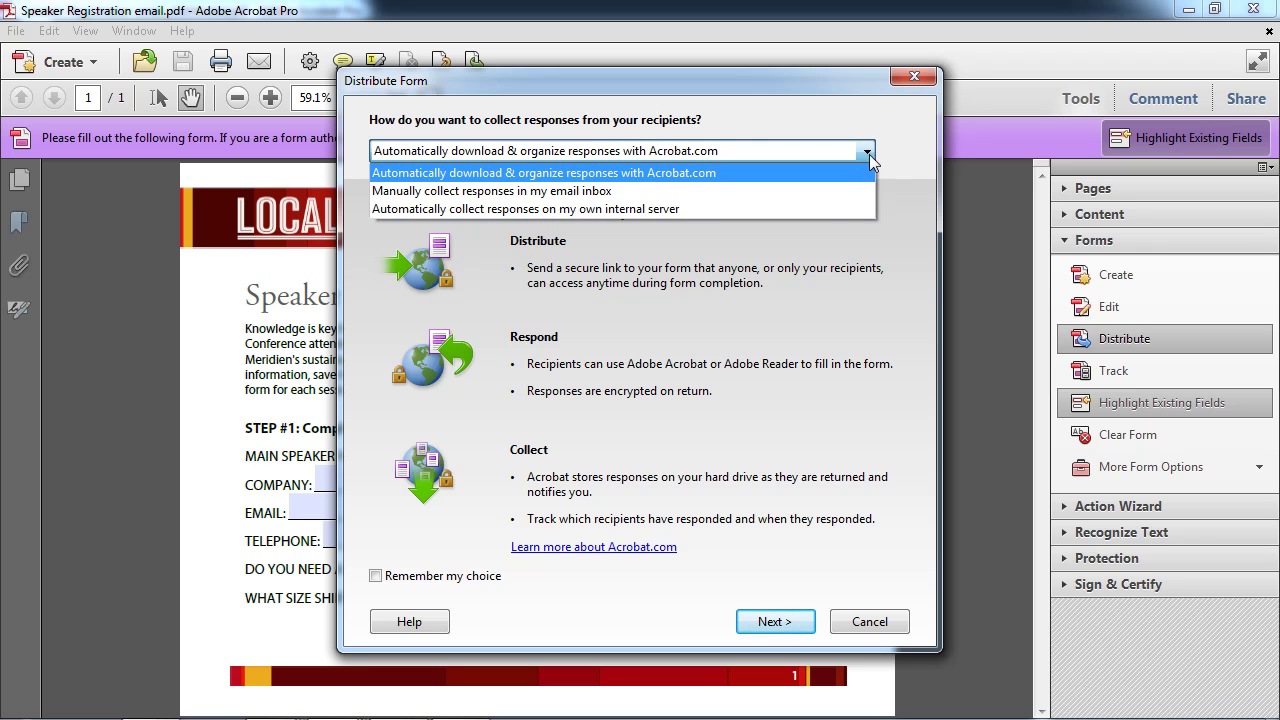
pyautogui.click(792, 209)
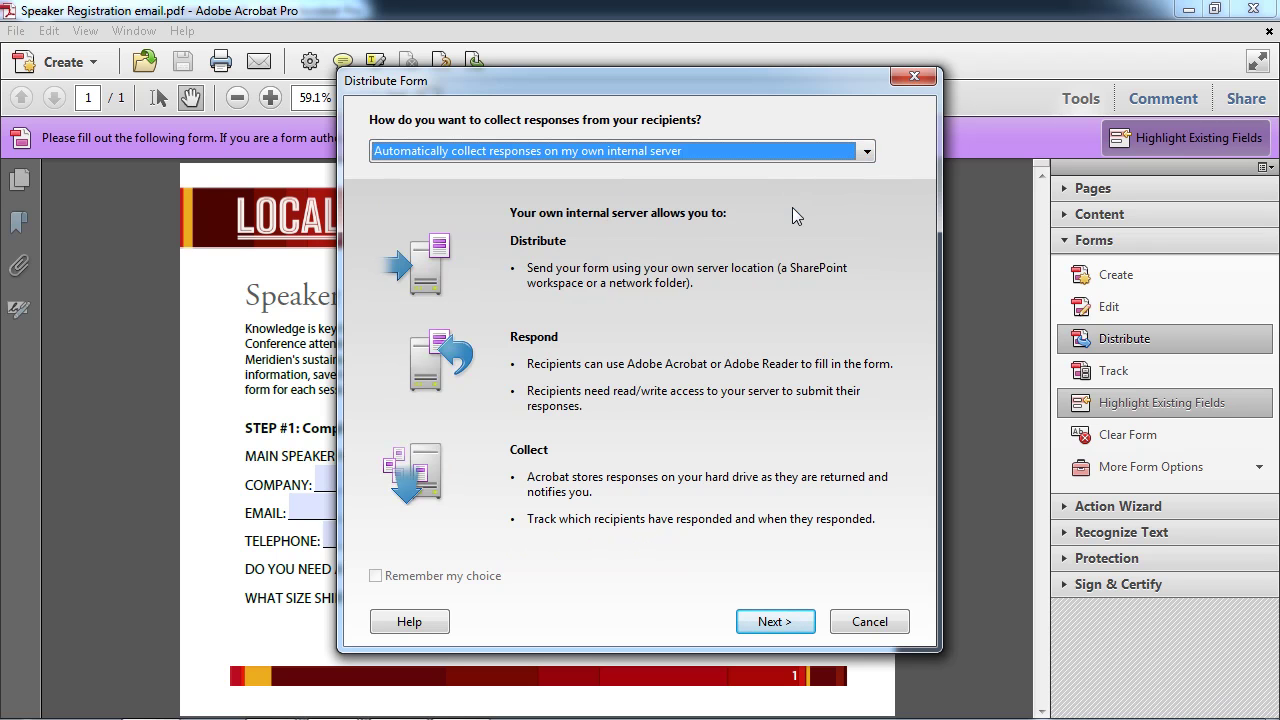
pyautogui.click(750, 618)
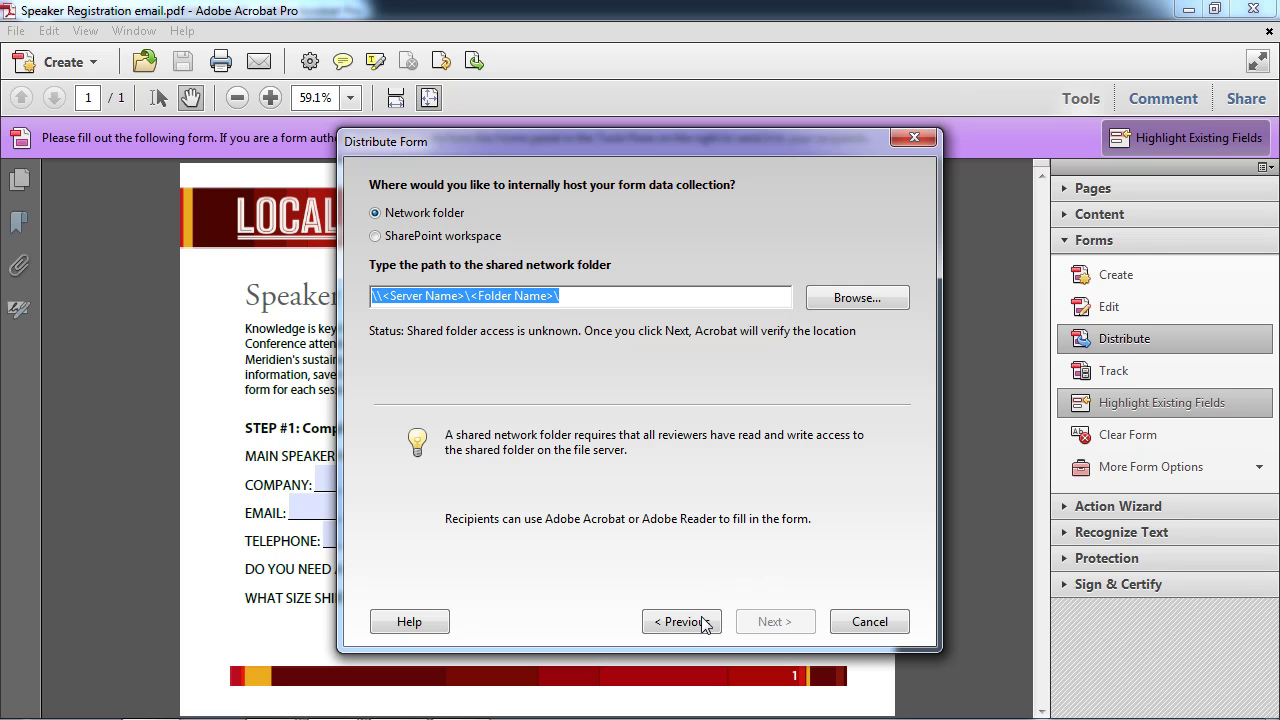
pyautogui.click(658, 621)
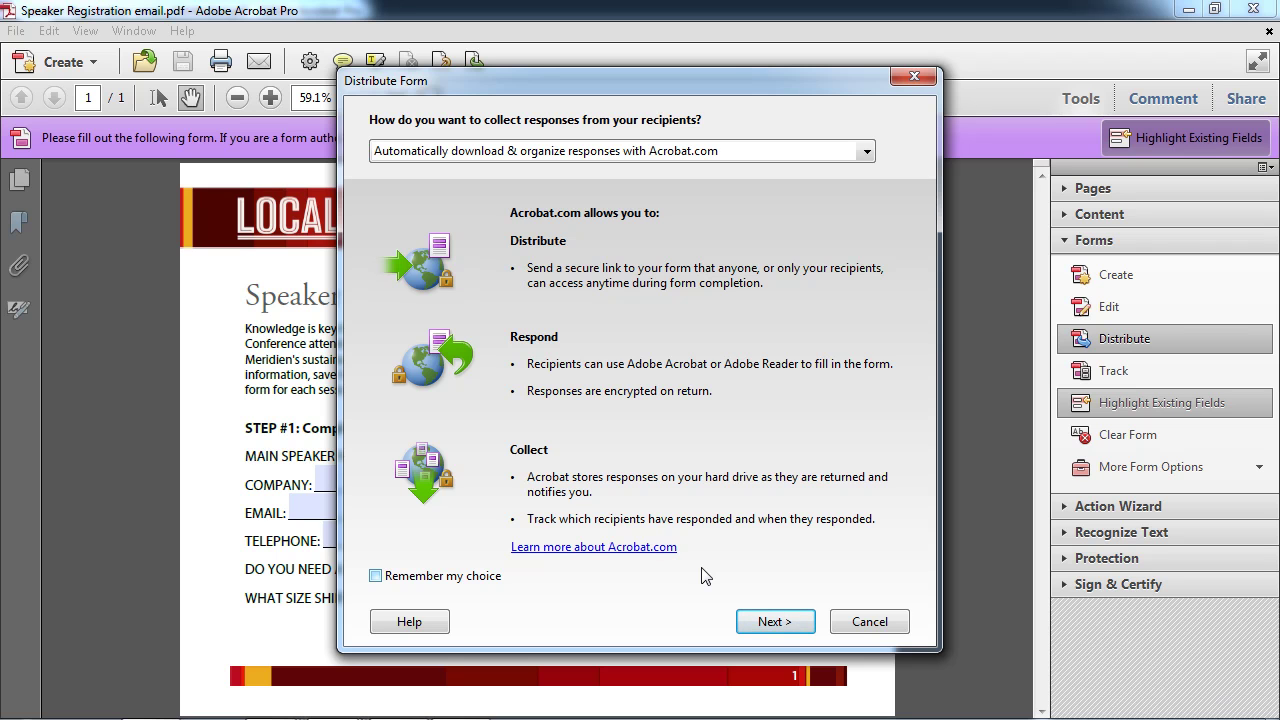
# Collect responses manually in the email inbox and keep automatic sending via Adobe Acrobat.
pyautogui.click(866, 151)
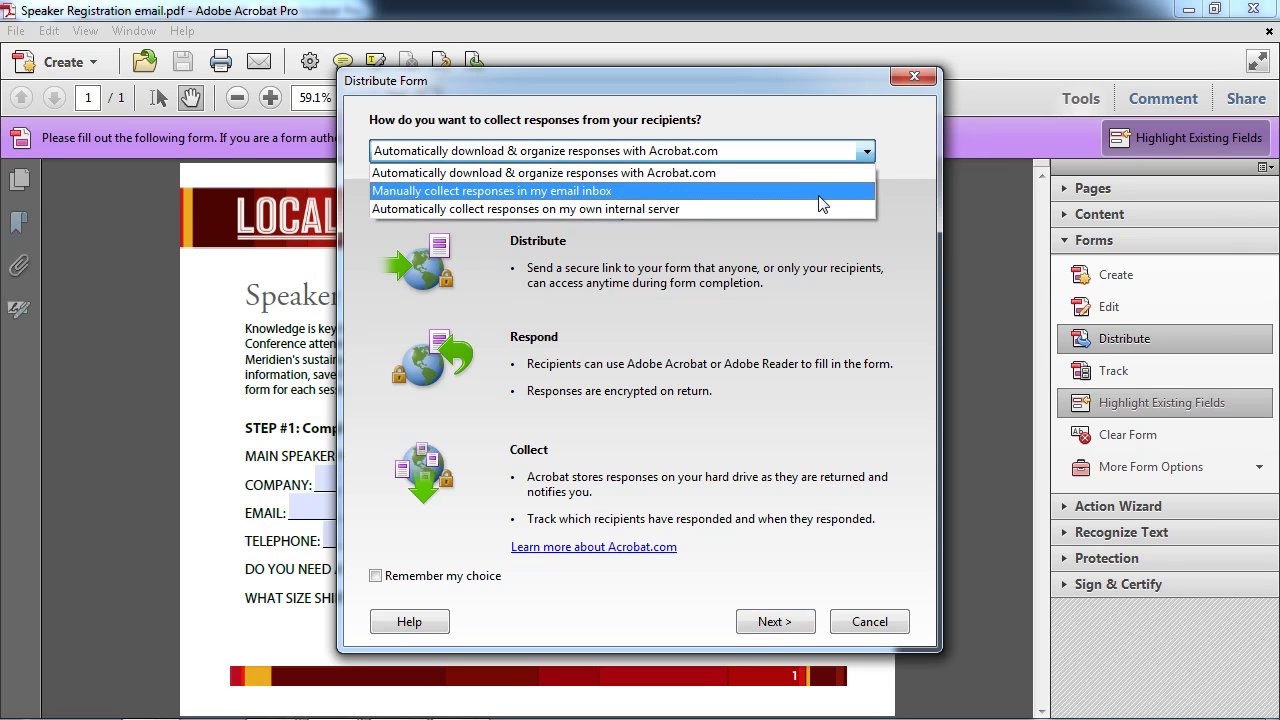
pyautogui.click(821, 204)
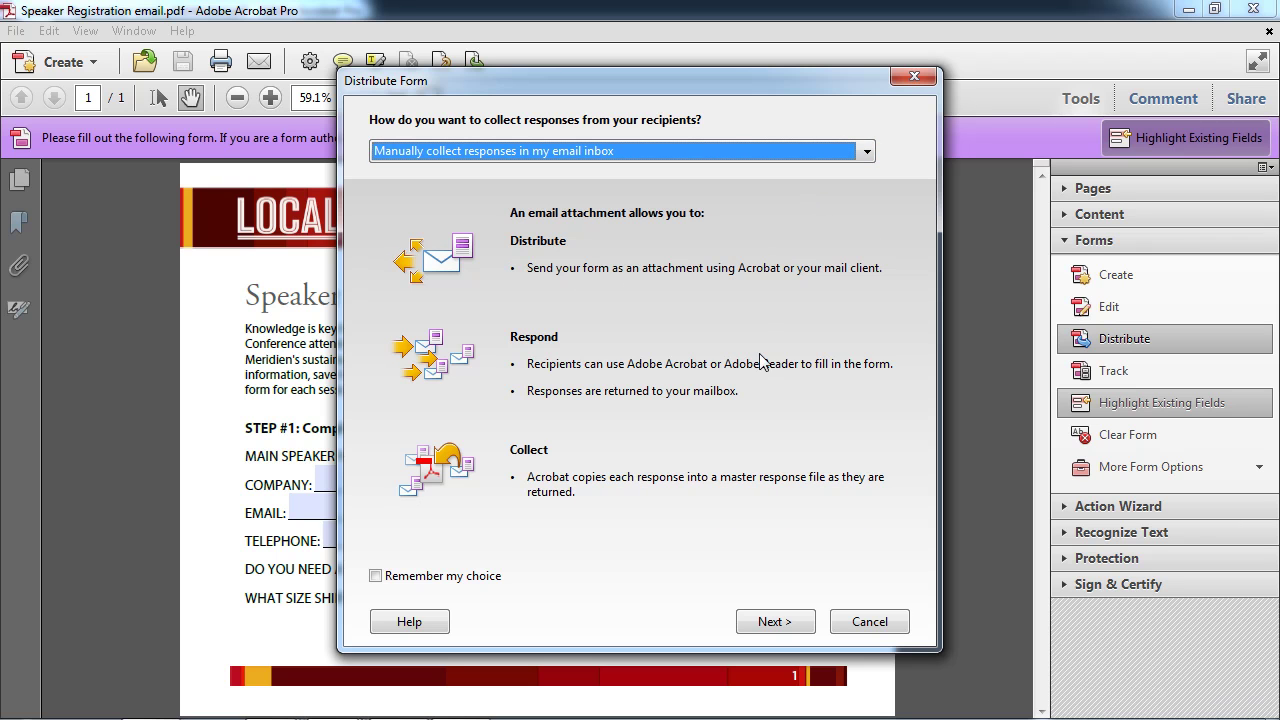
pyautogui.click(770, 623)
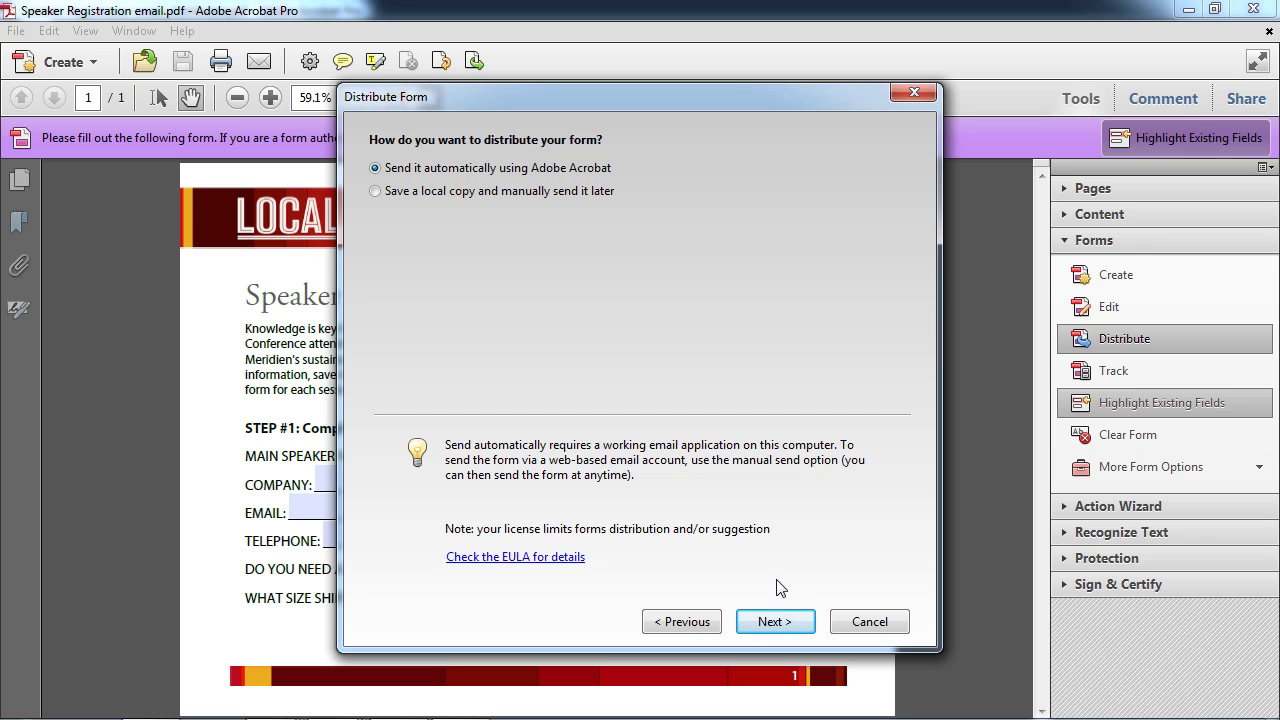
pyautogui.click(778, 622)
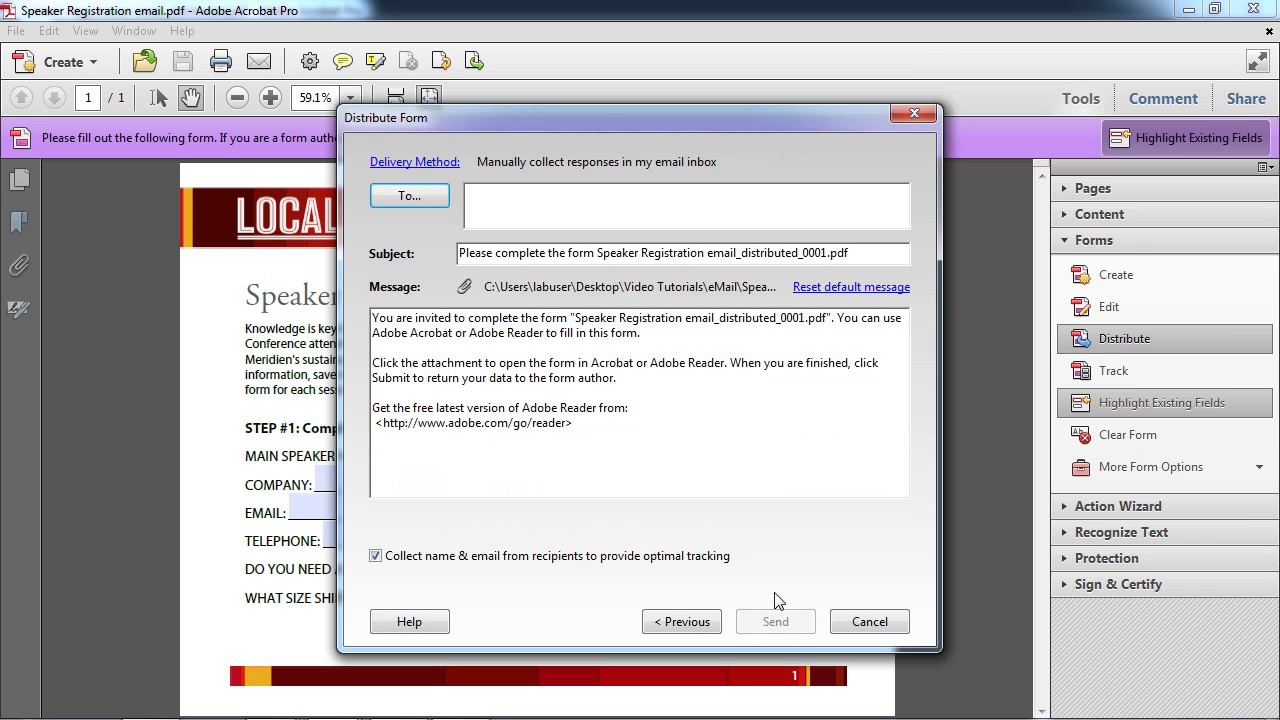
# Address the invitation to the two recipients' e-mail addresses, separated by a semicolon, and send it.
pyautogui.click(514, 214)
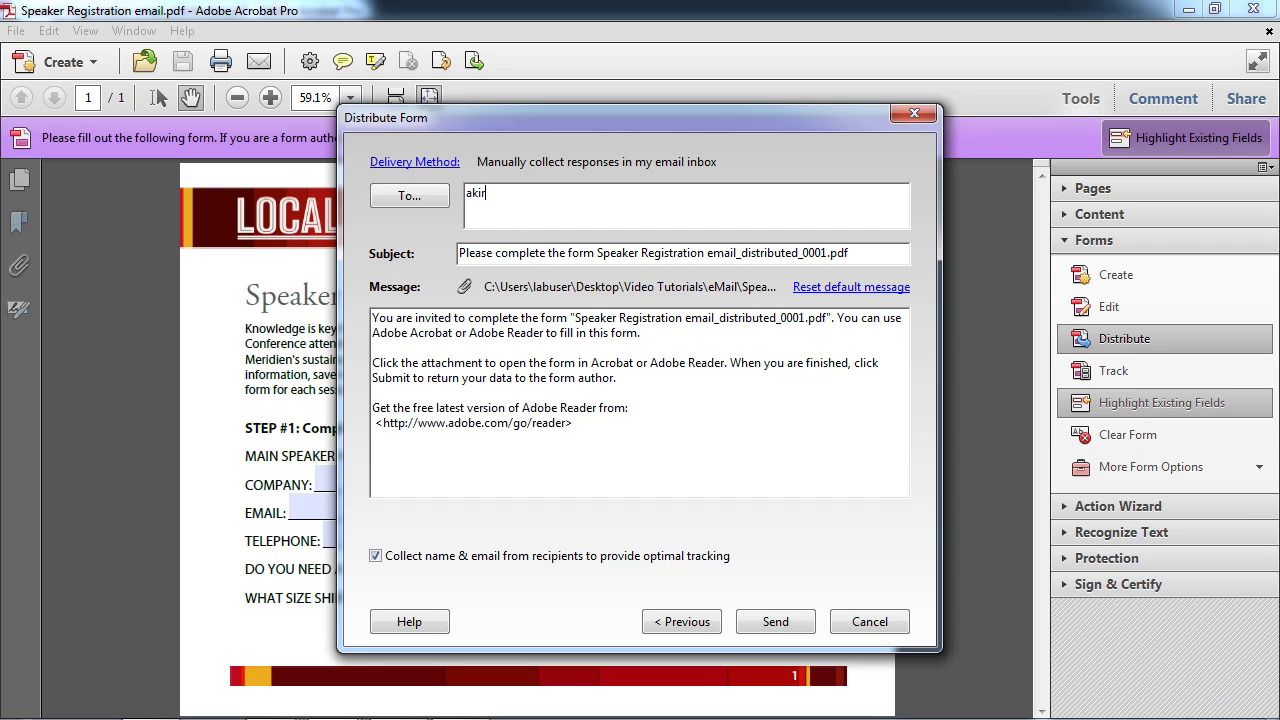
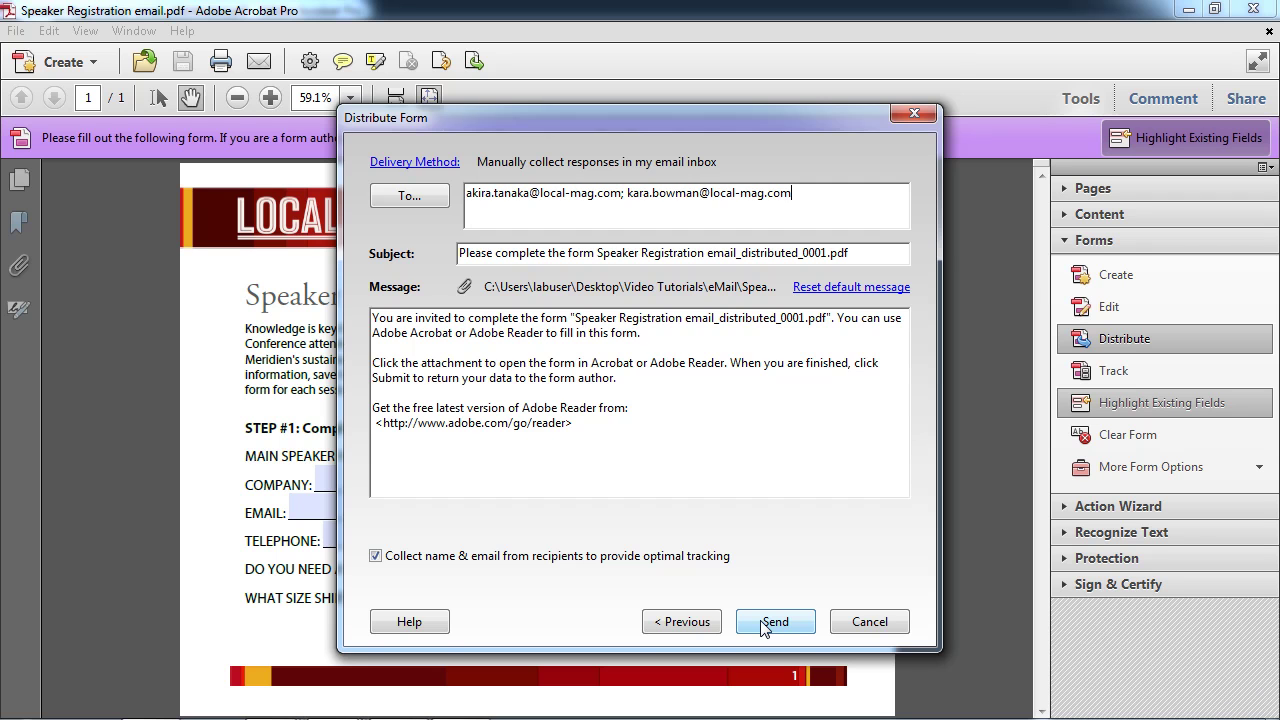
pyautogui.click(762, 623)
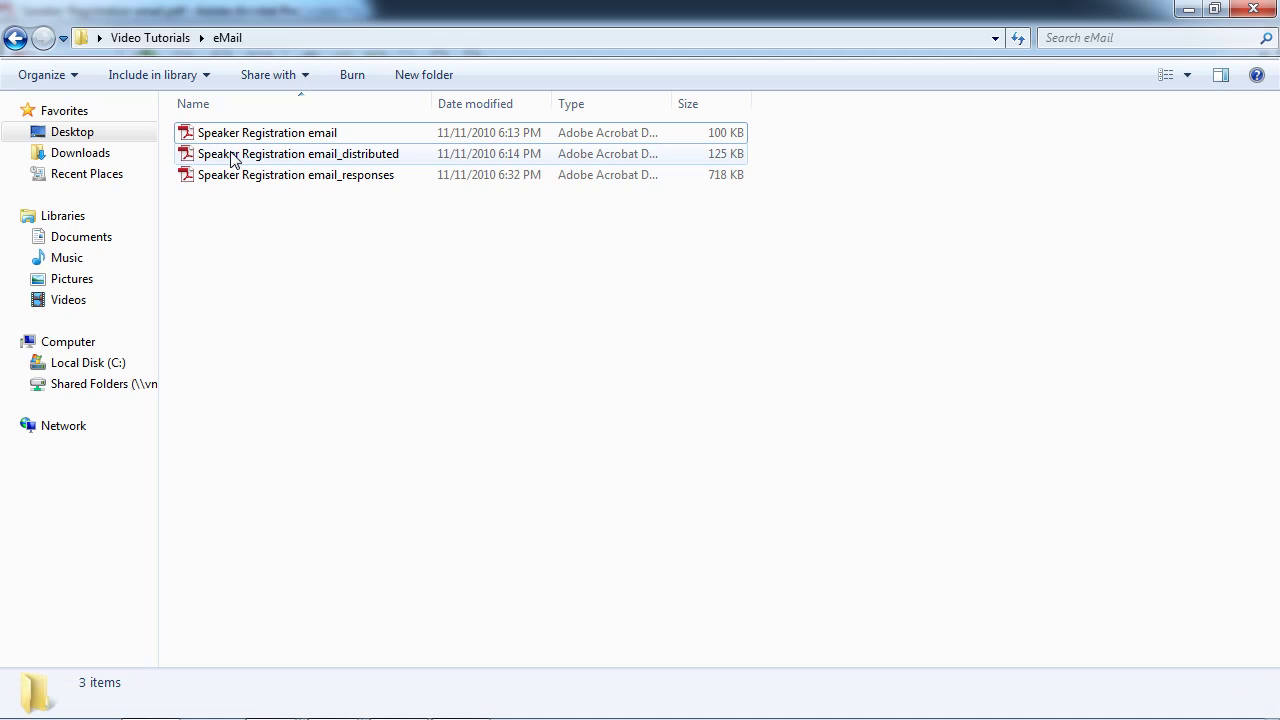
# Open Speaker Registration email_distributed.pdf from the eMail folder in Acrobat.
pyautogui.click(231, 157)
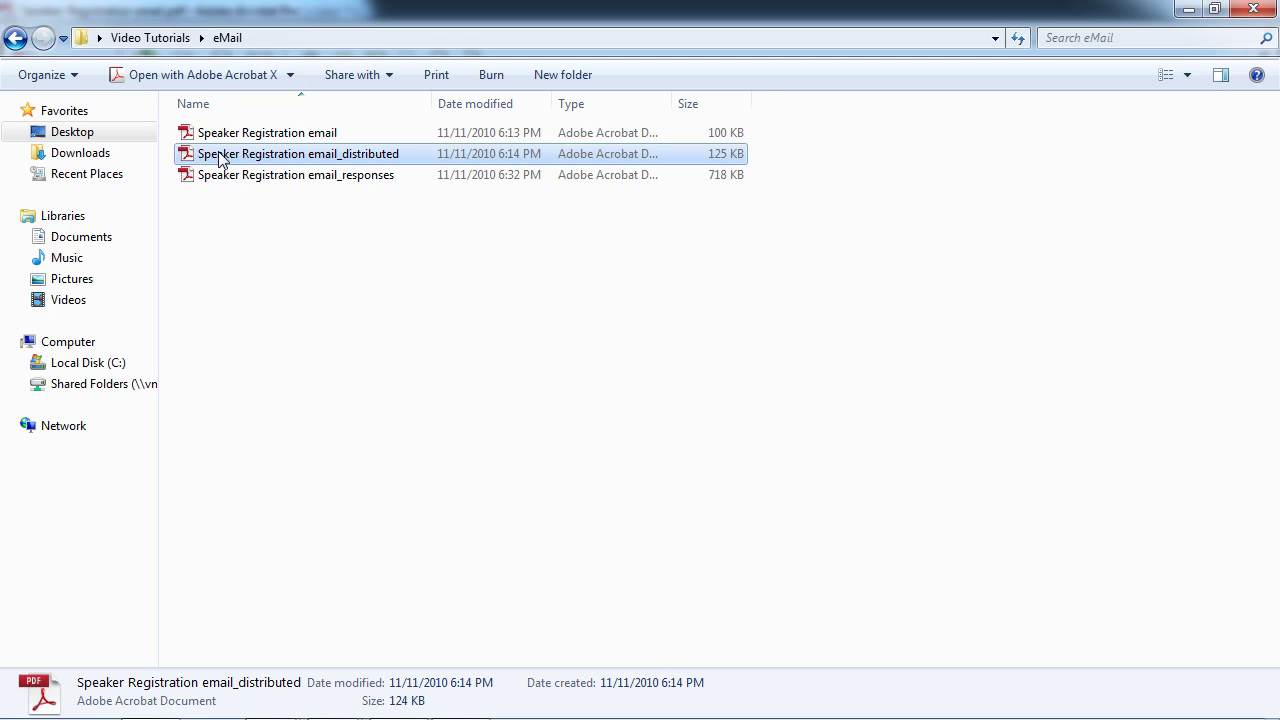
pyautogui.doubleClick(220, 157)
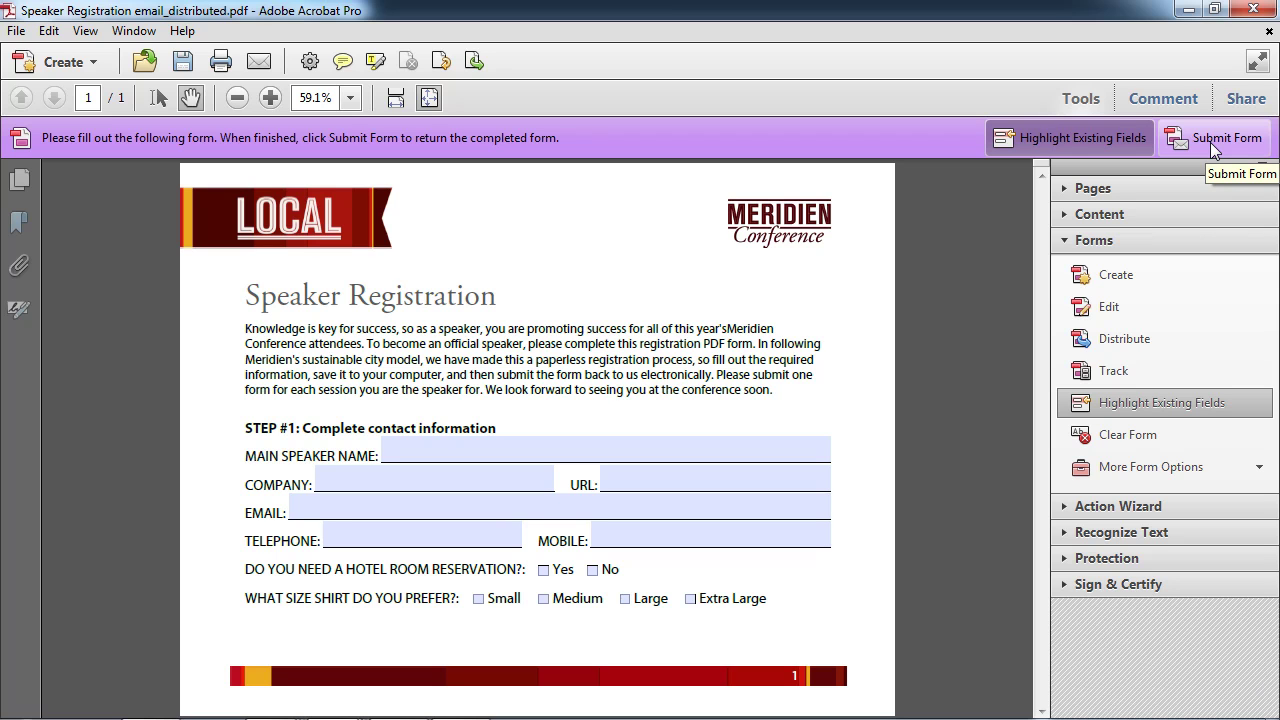
pyautogui.click(405, 453)
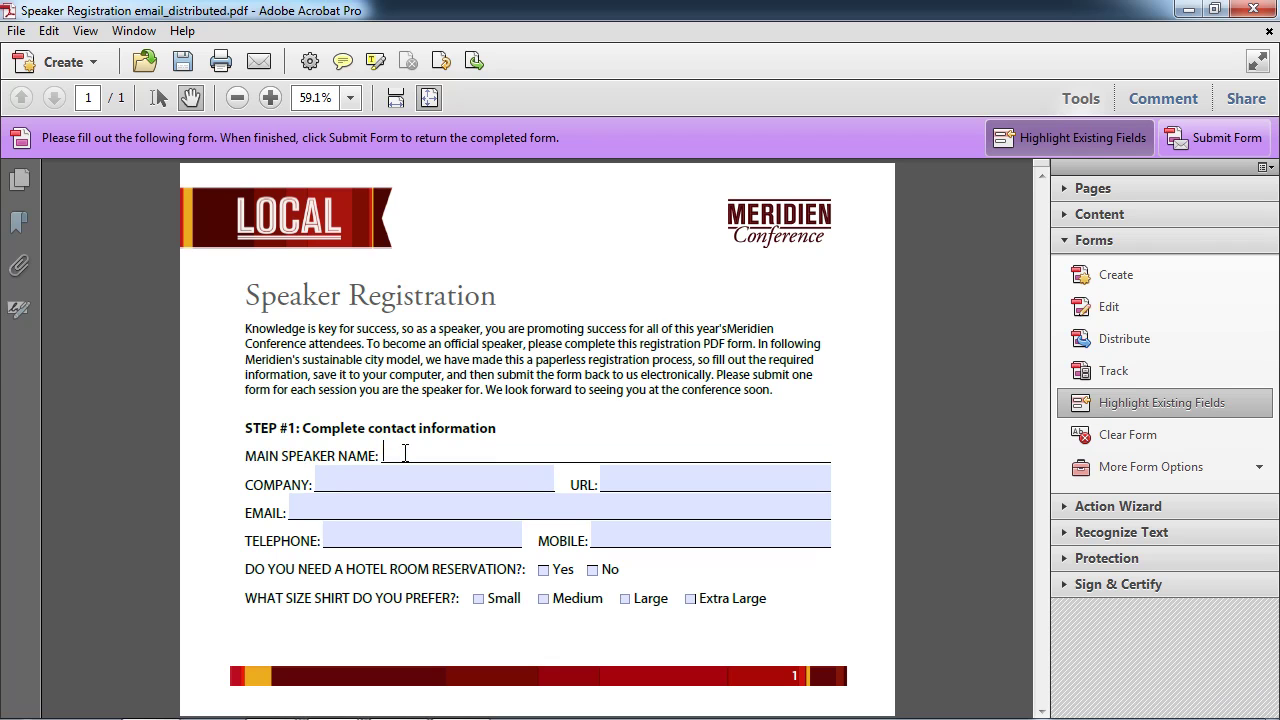
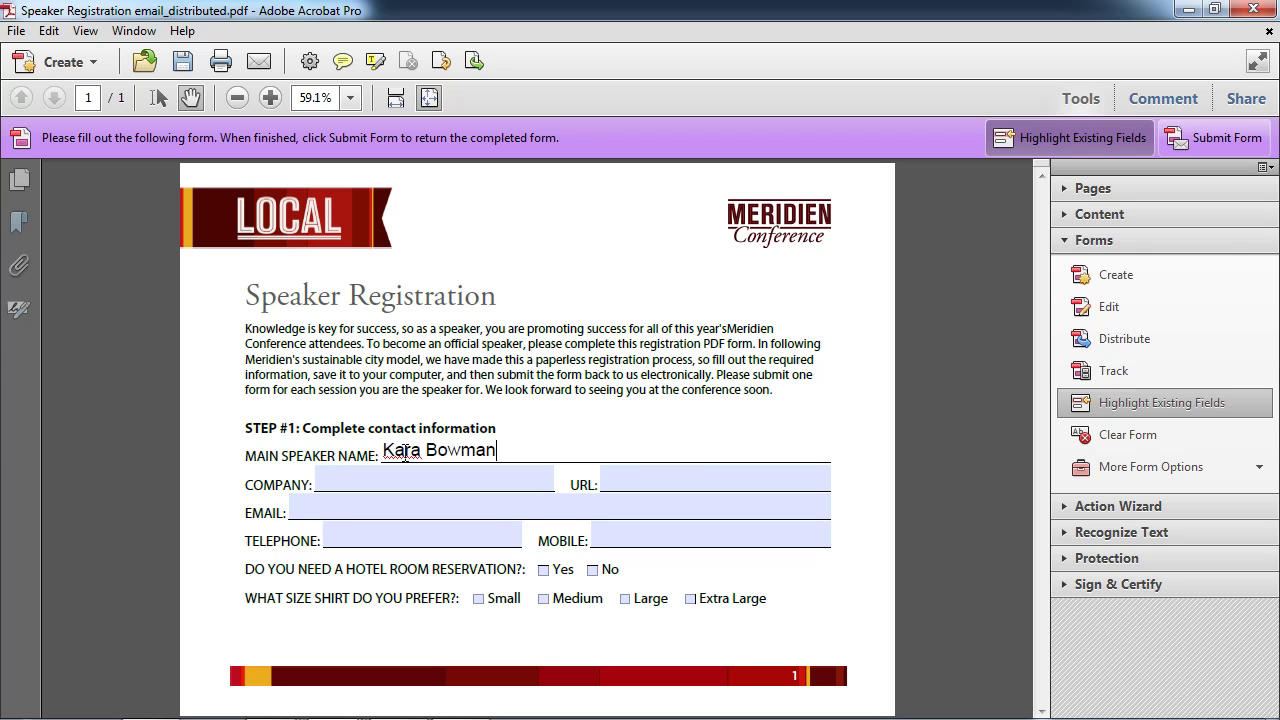
pyautogui.press('Tab')
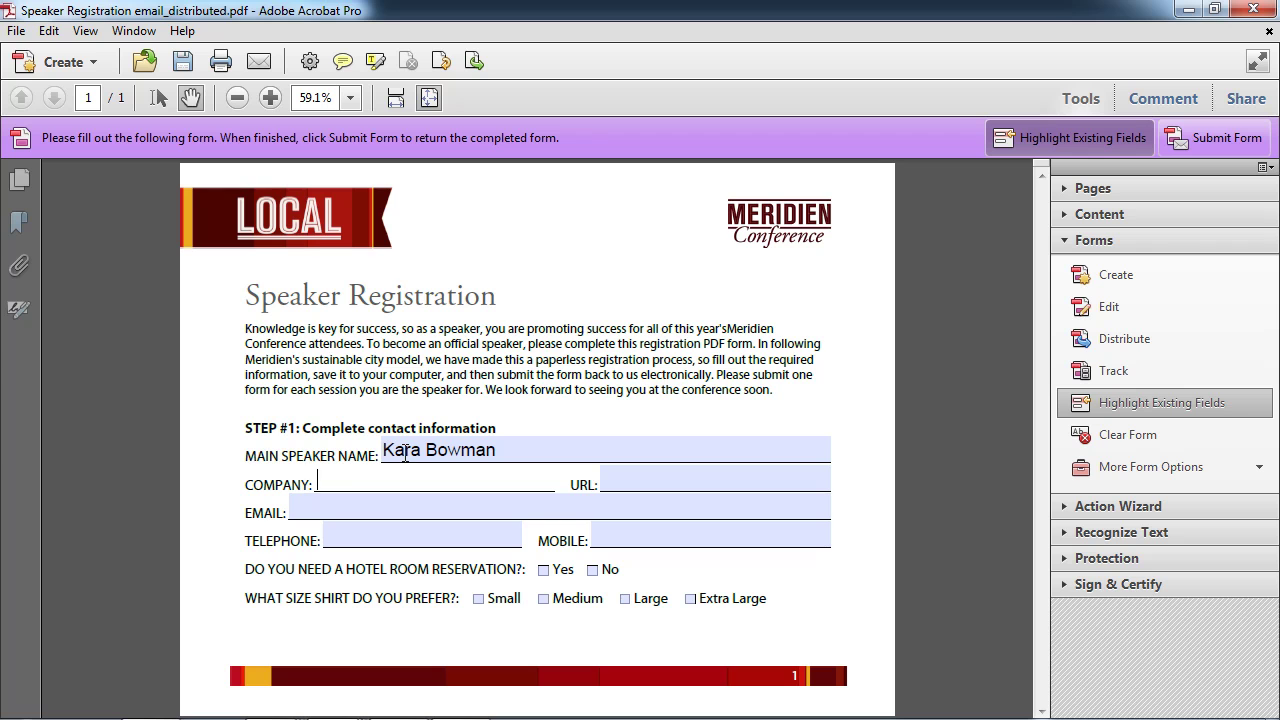
pyautogui.write('Local Magazine')
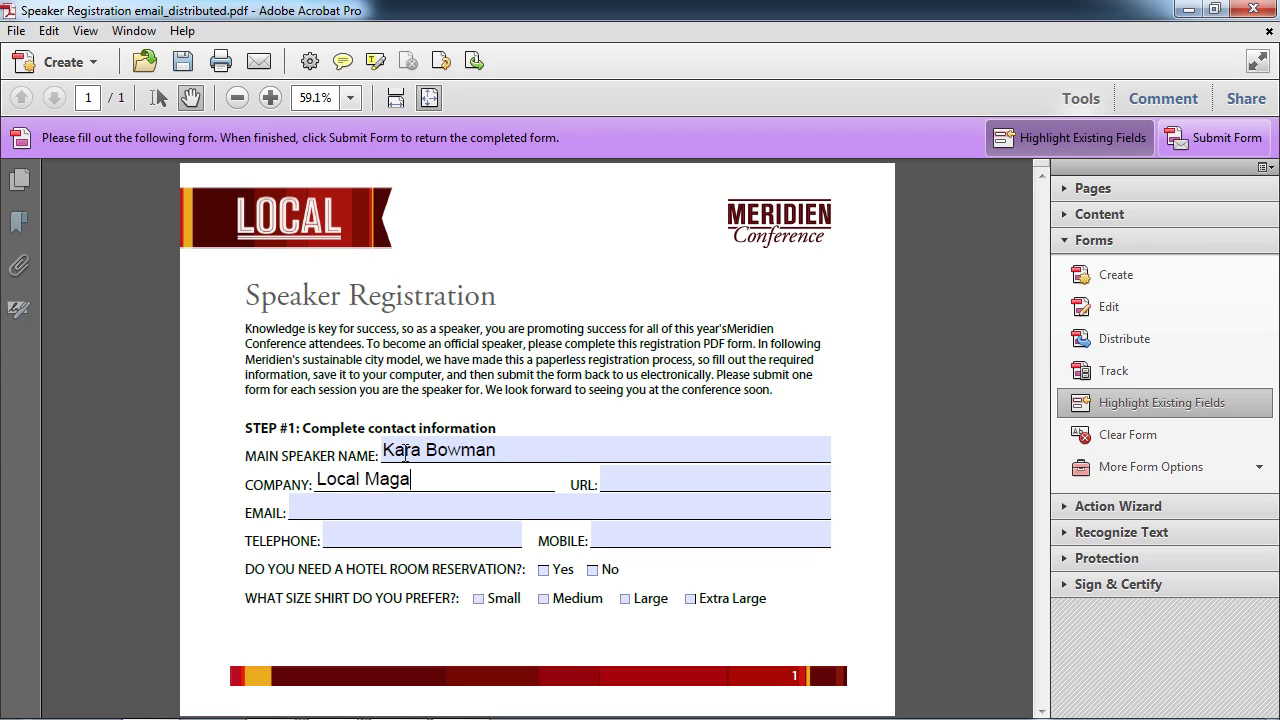
pyautogui.press('Tab')
pyautogui.write('www.local')
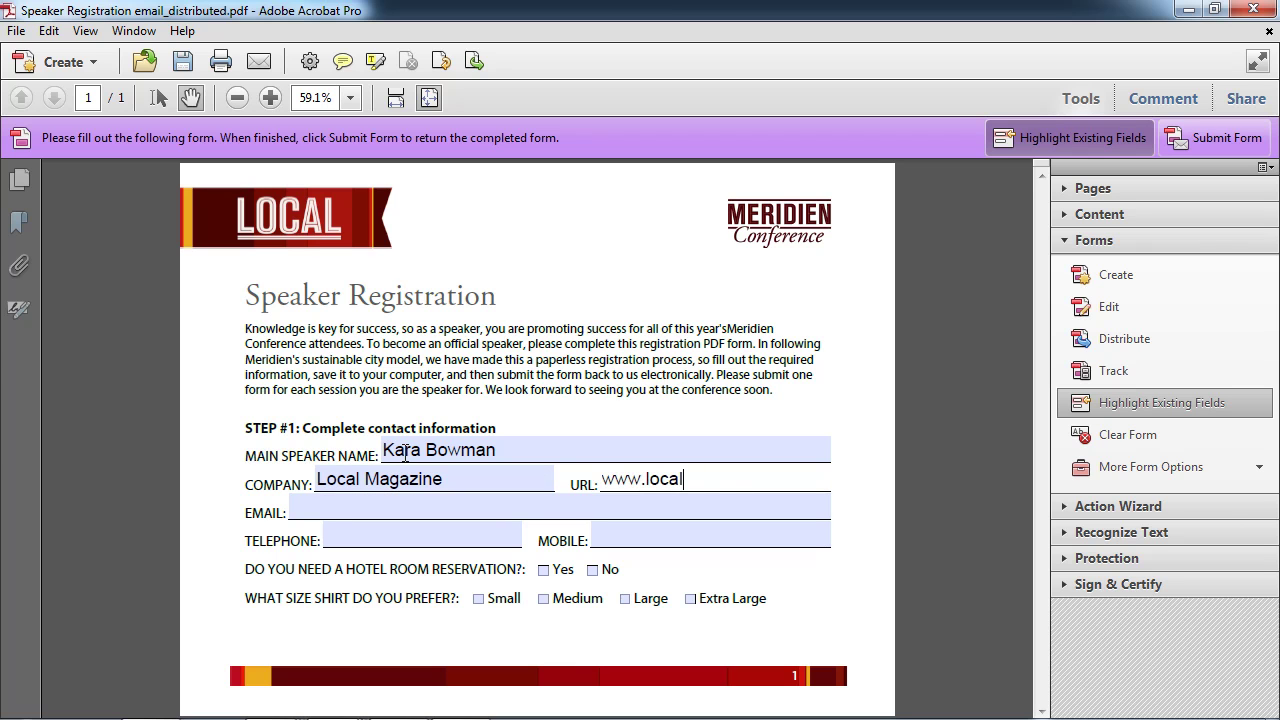
pyautogui.write('-mag.com')
pyautogui.press('Tab')
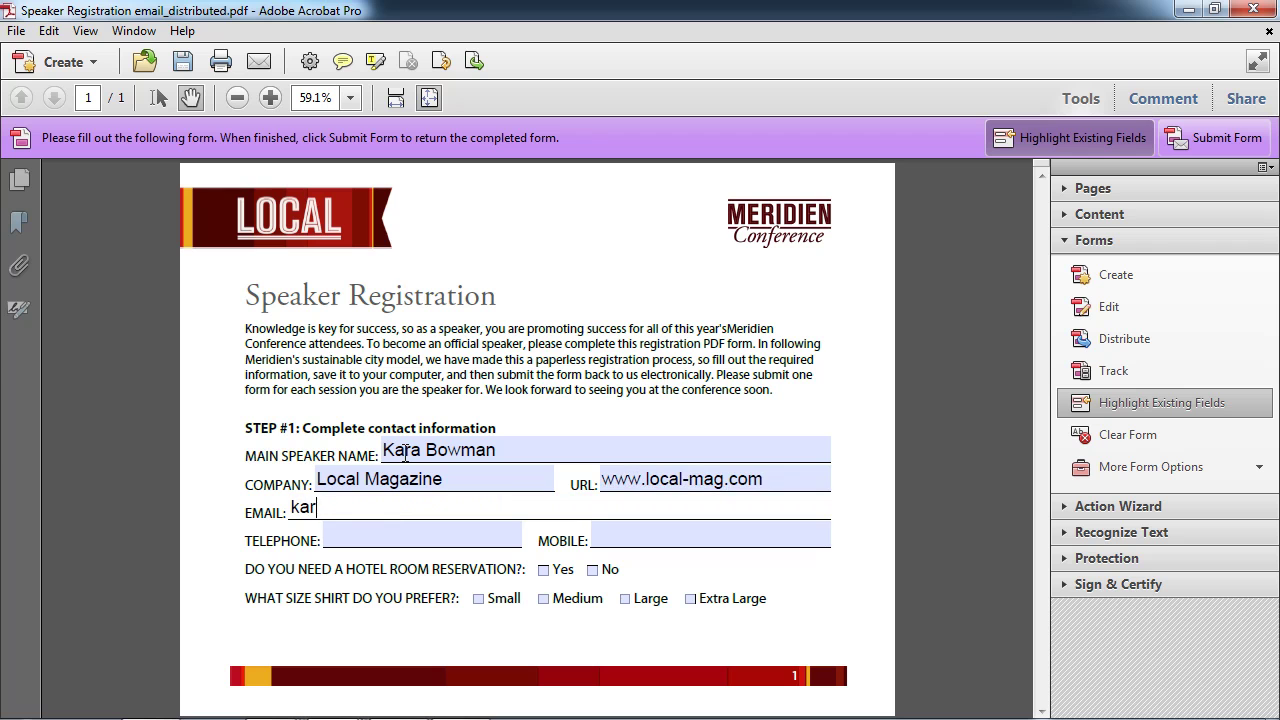
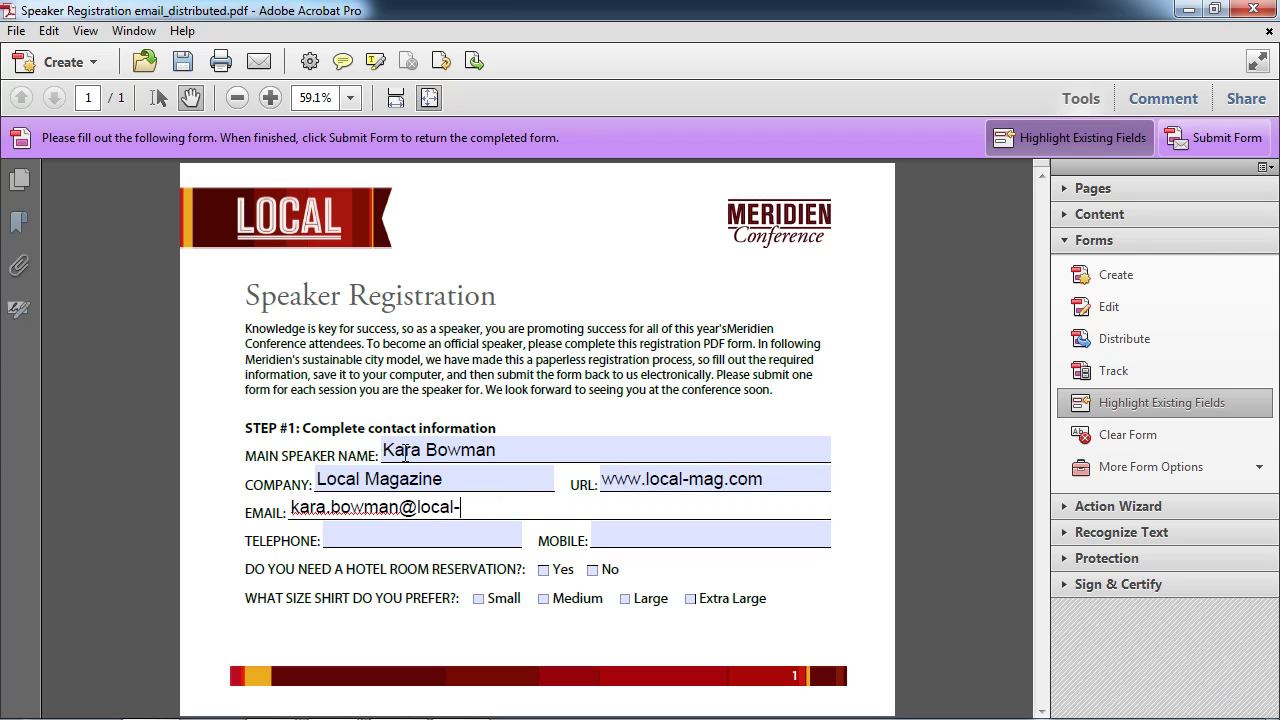
# Enter the speaker's telephone number, answer Yes for hotel, and tick shirt size Large.
pyautogui.click(385, 530)
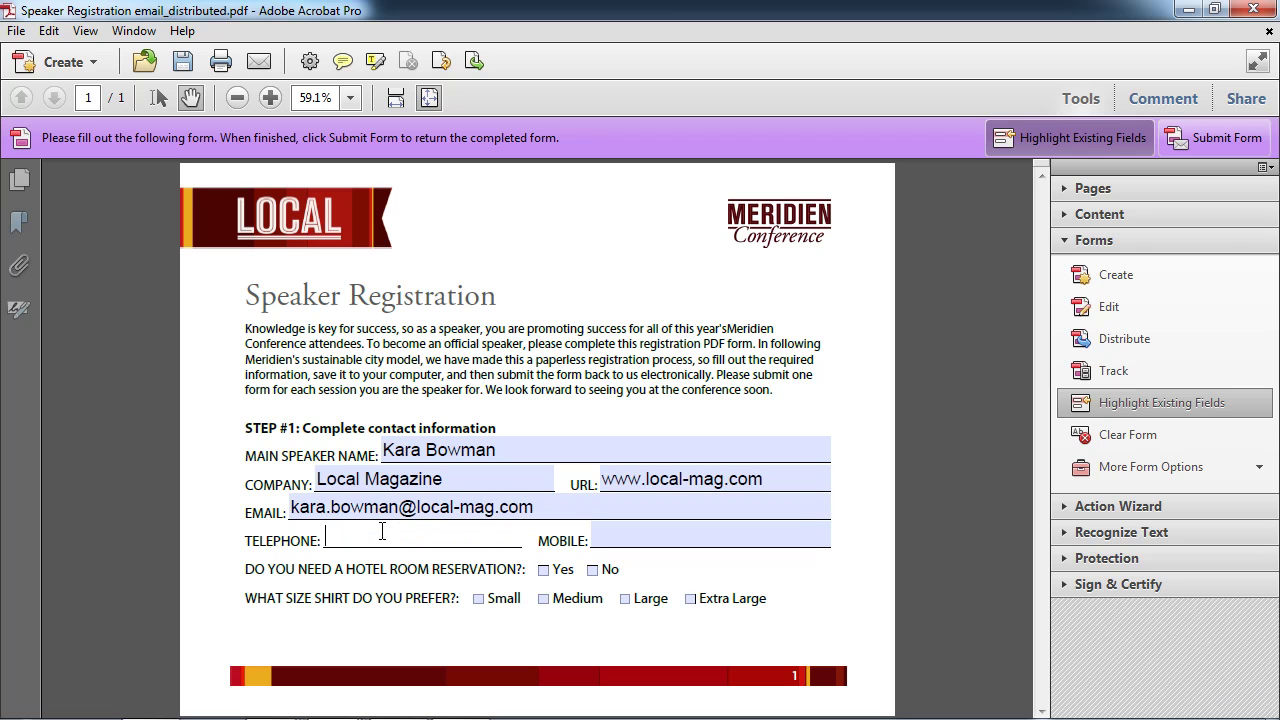
pyautogui.write('555-555-5555')
pyautogui.press('Tab')
pyautogui.write('555-555-5555')
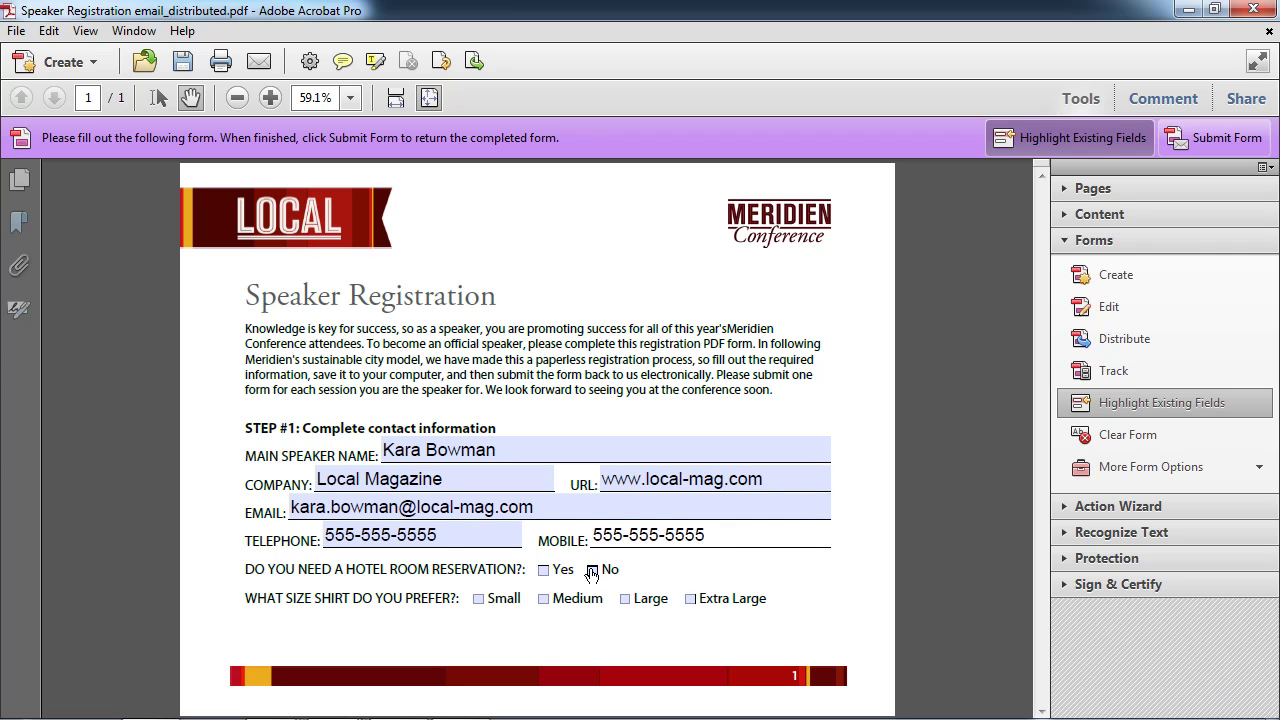
pyautogui.click(546, 569)
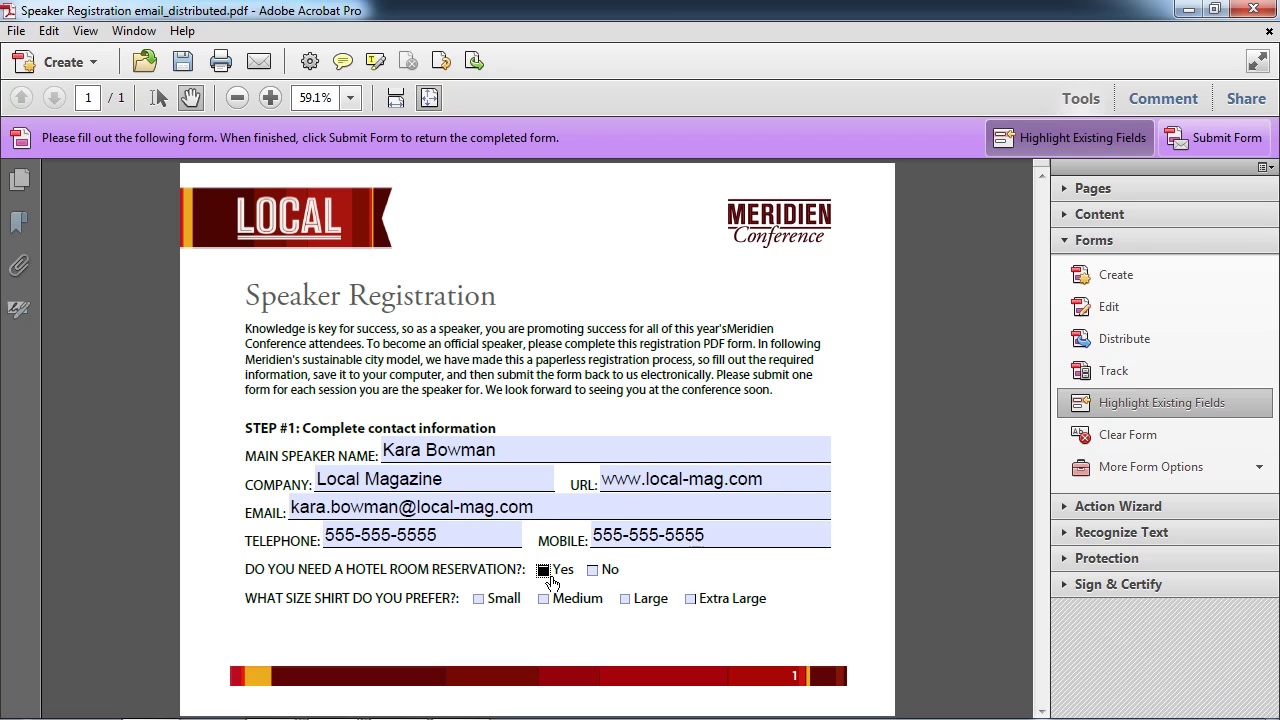
pyautogui.click(625, 600)
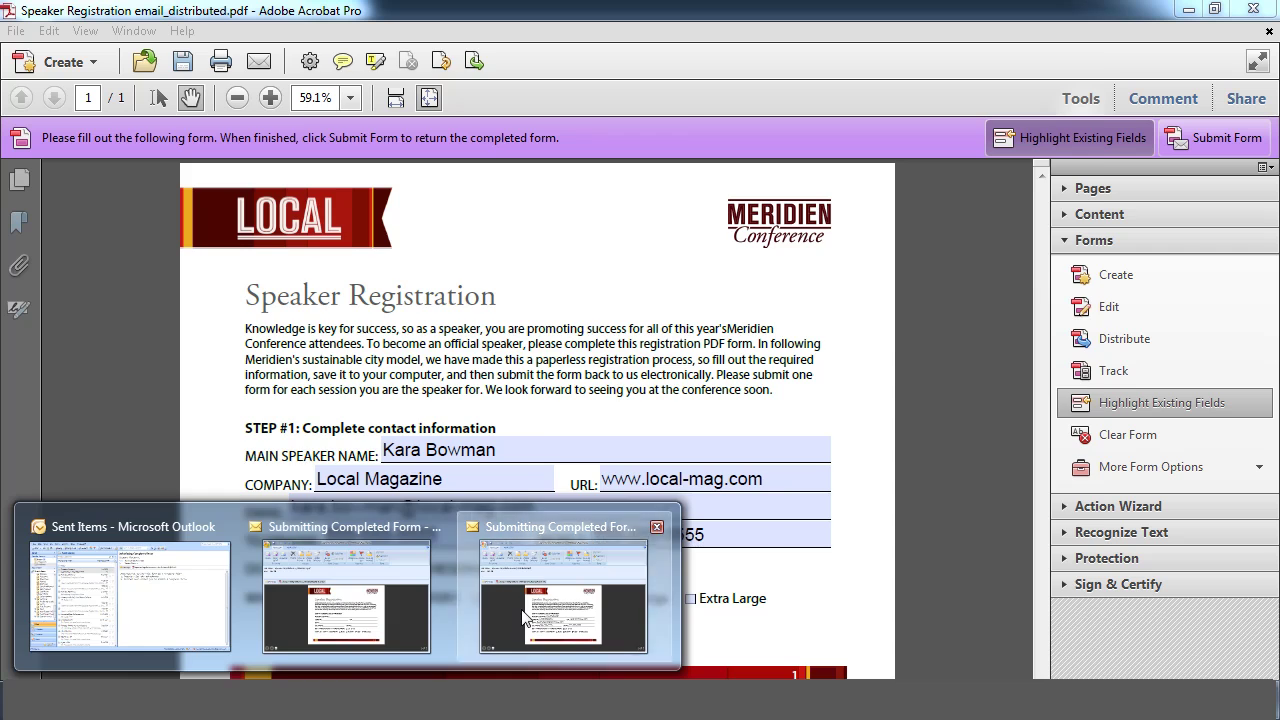
# Open the Submitting Completed Form message and its attached completed PDF.
pyautogui.click(515, 620)
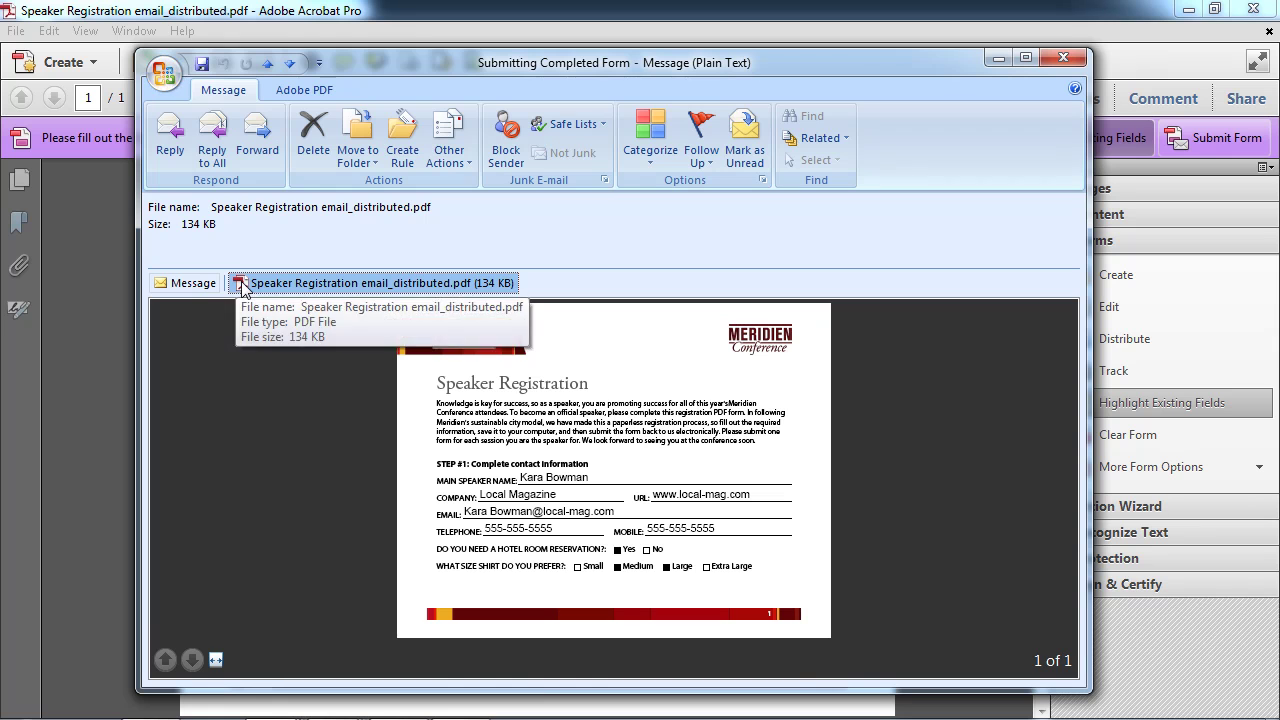
pyautogui.doubleClick(243, 284)
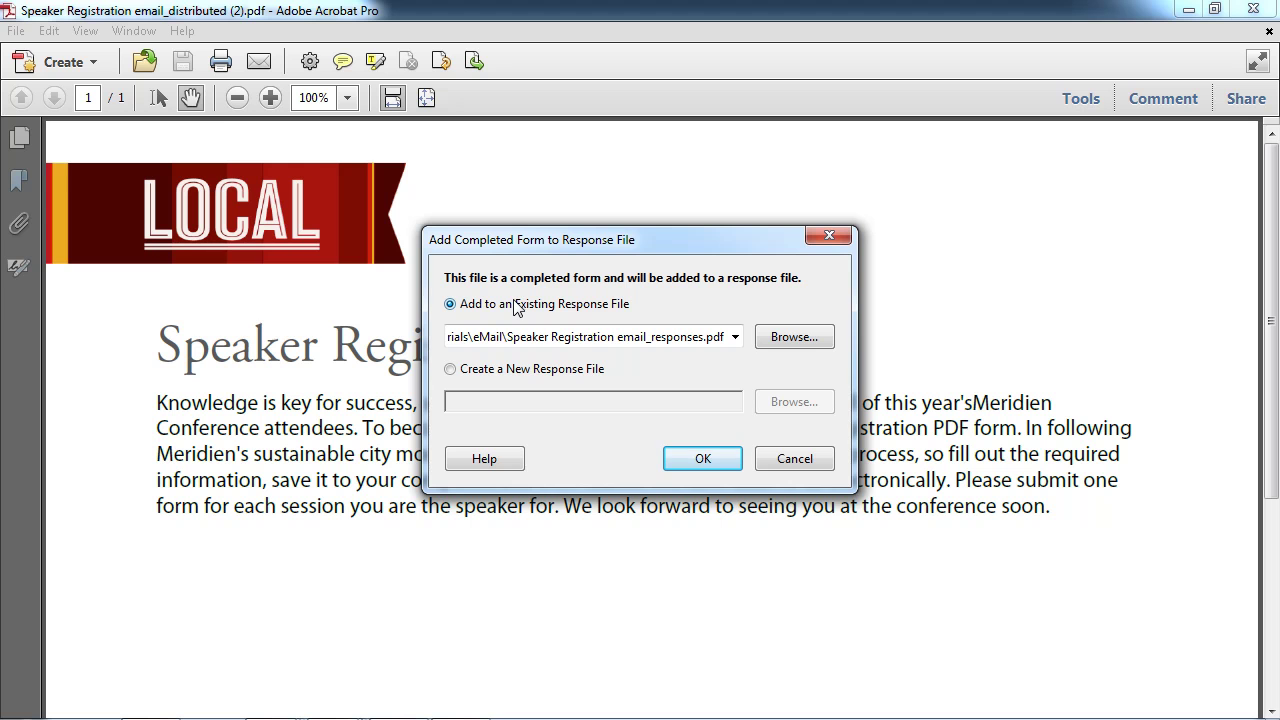
# Add the returned form to the existing Speaker Registration email_responses file.
pyautogui.click(710, 459)
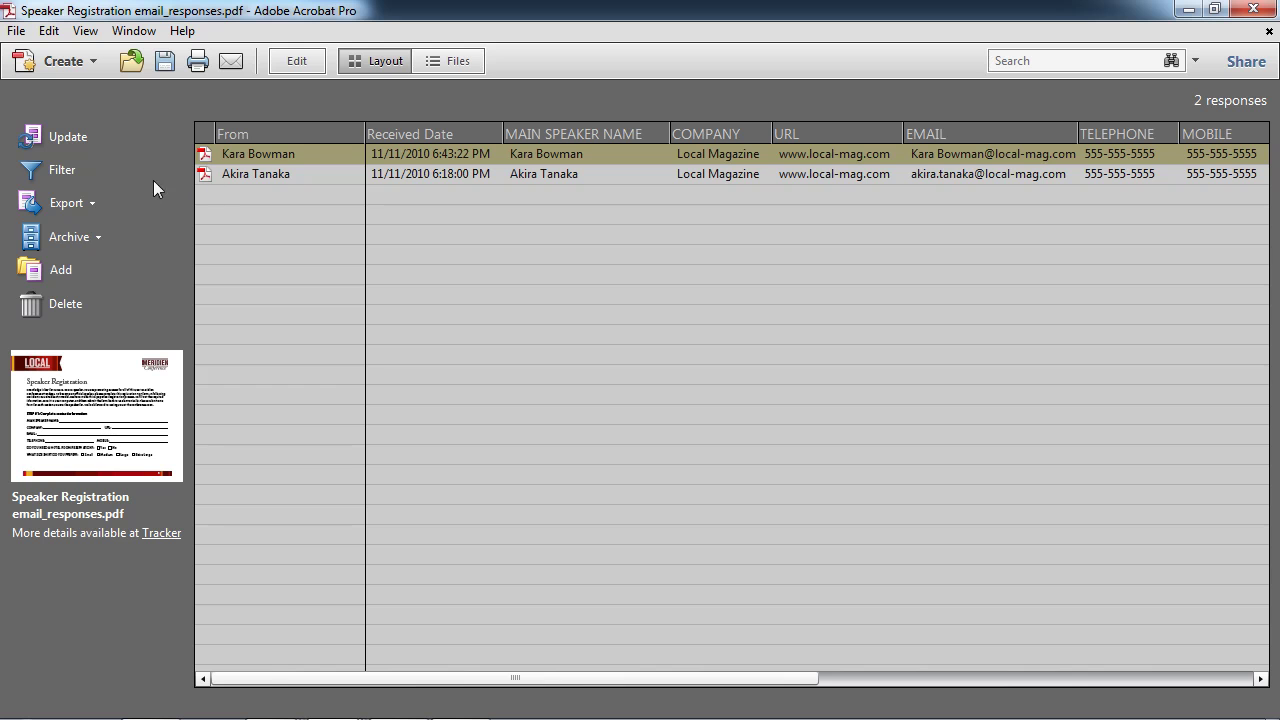
# Choose Export > Export all to save the responses as a CSV file.
pyautogui.click(82, 204)
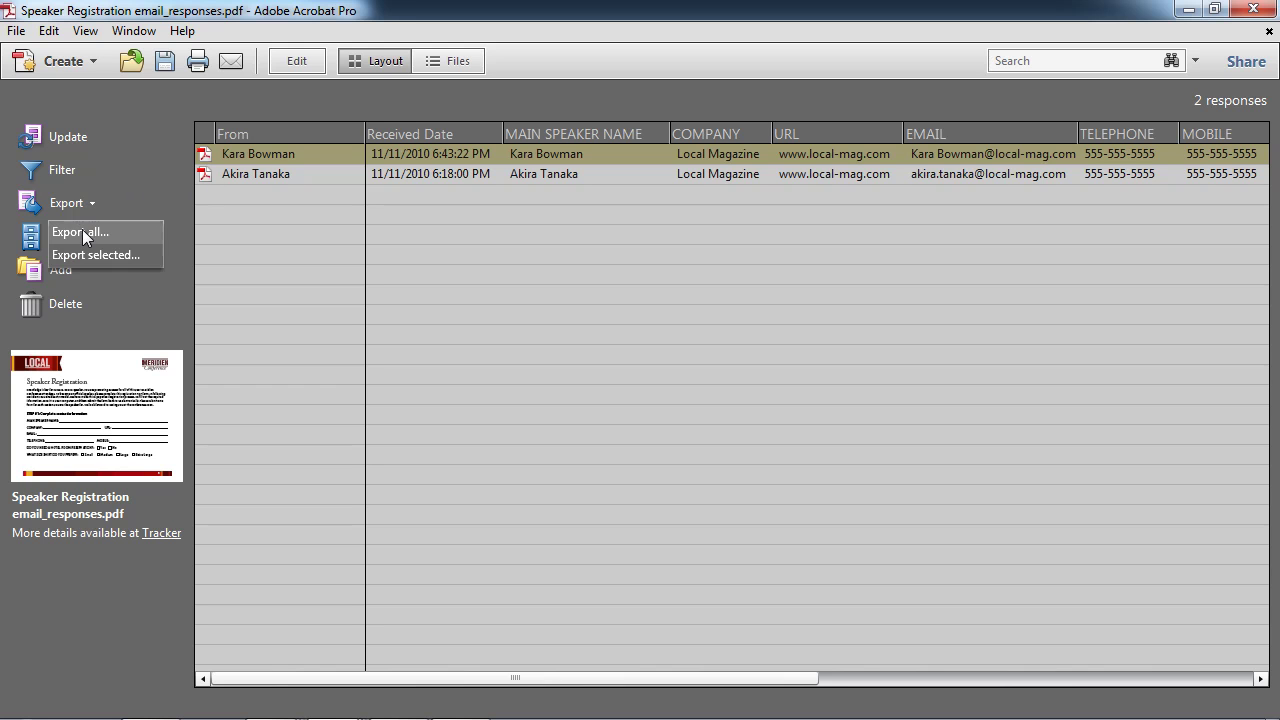
pyautogui.click(82, 231)
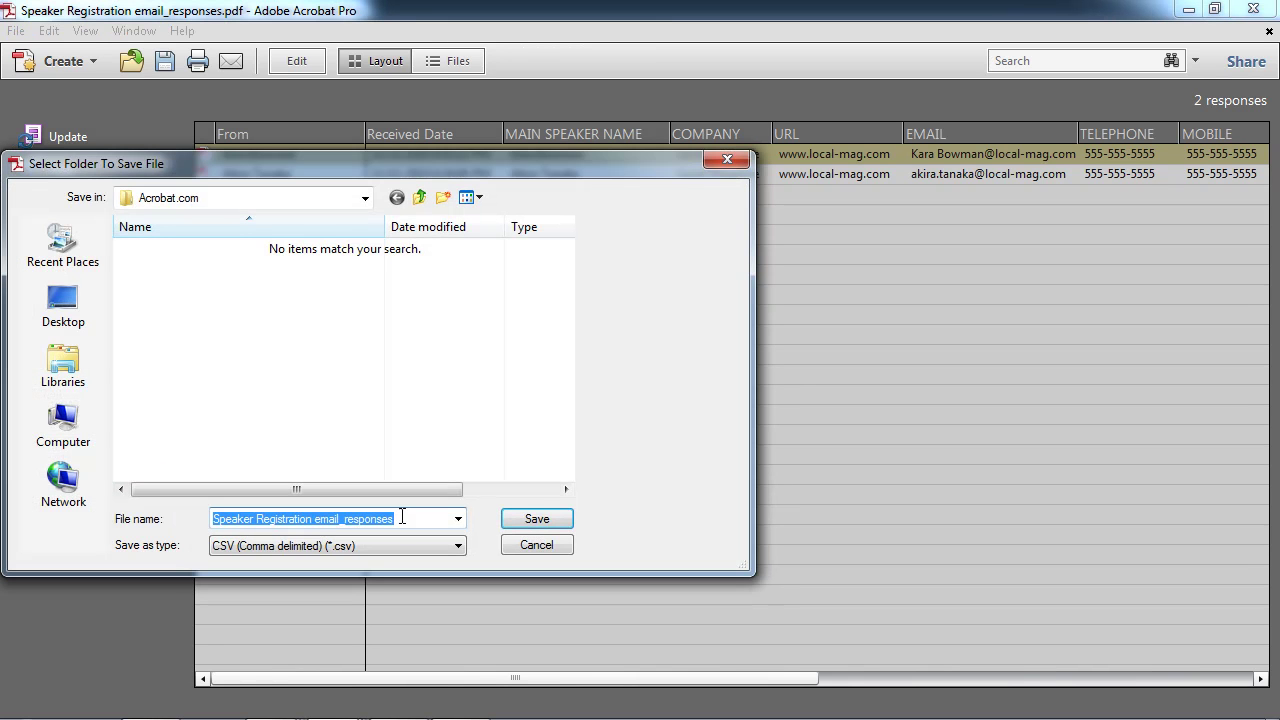